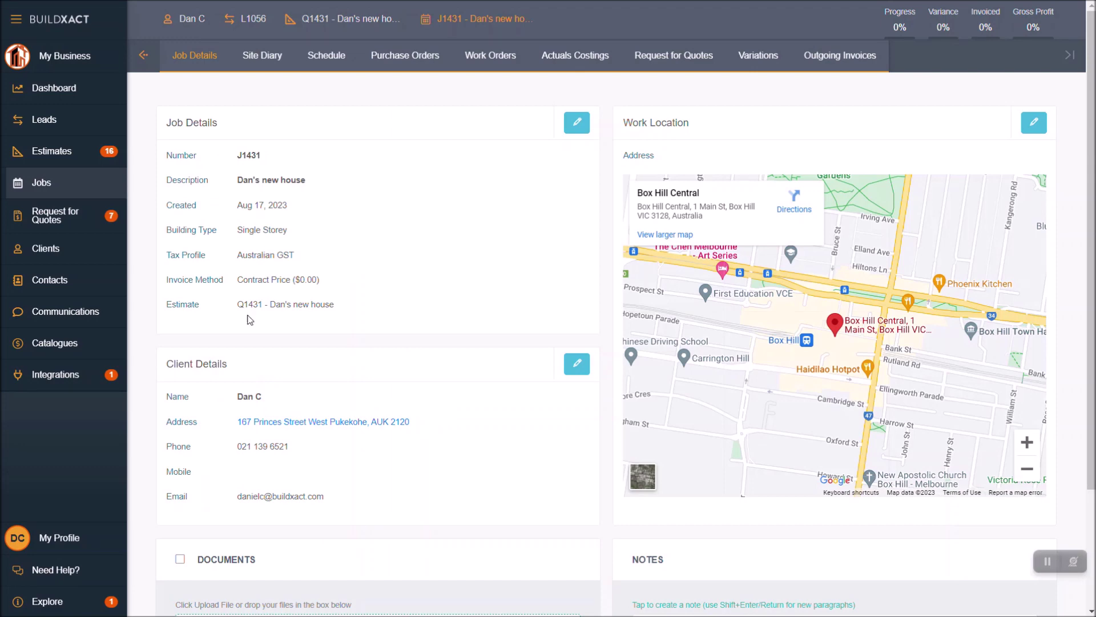
Go to job J1431's Site Diary and begin a new post.
{"action": "left_click", "coordinate": [262, 55]}
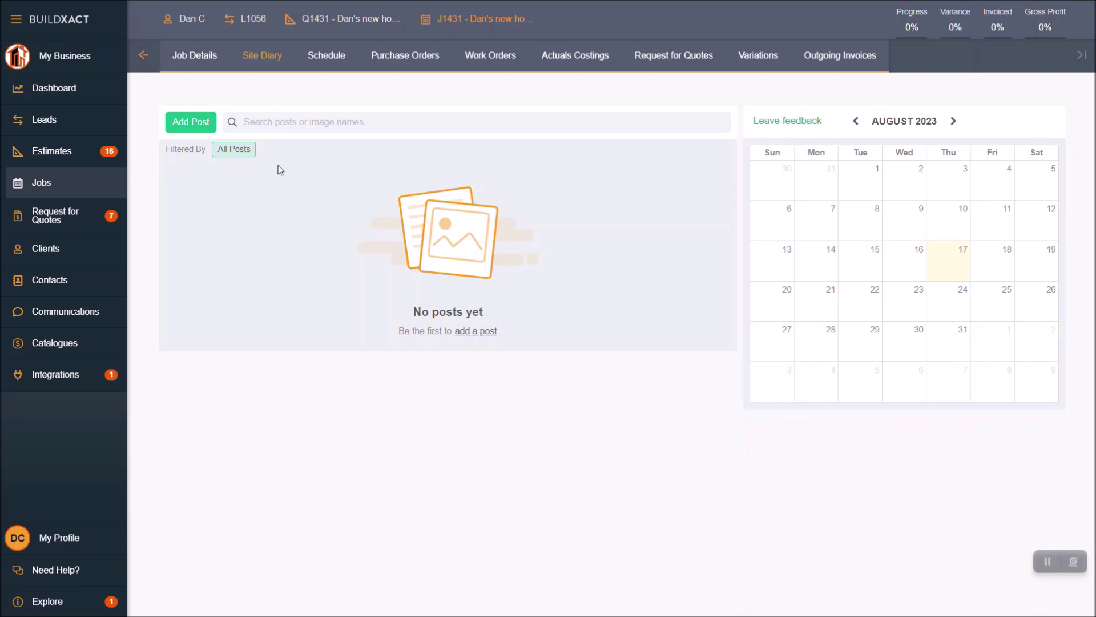
{"action": "left_click", "coordinate": [191, 122]}
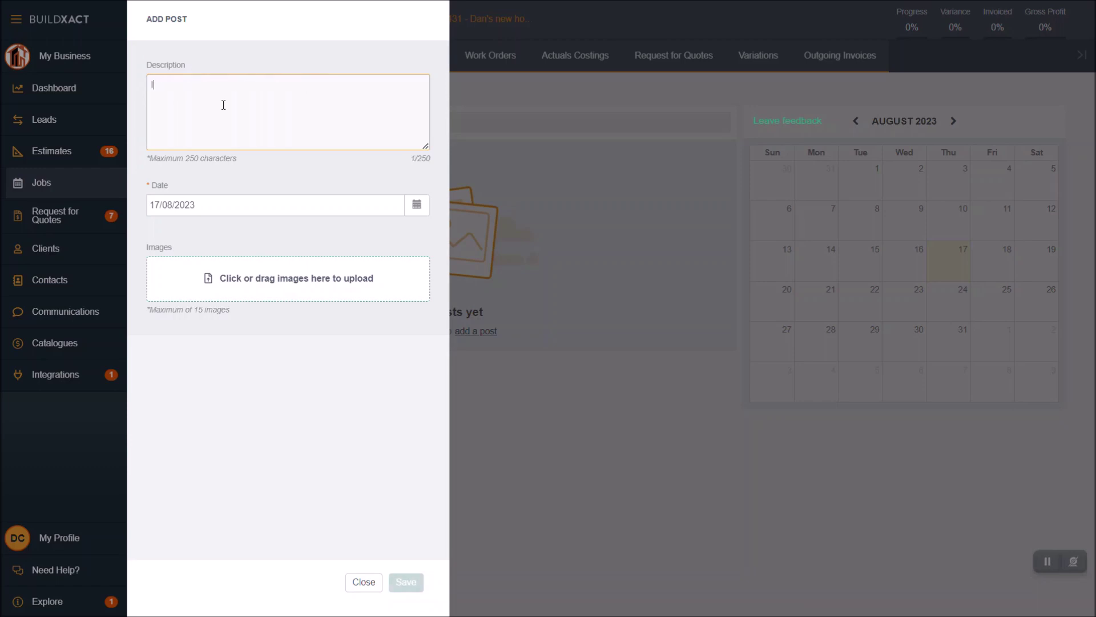
{"action": "type", "text": "Install oven and rangeo"}
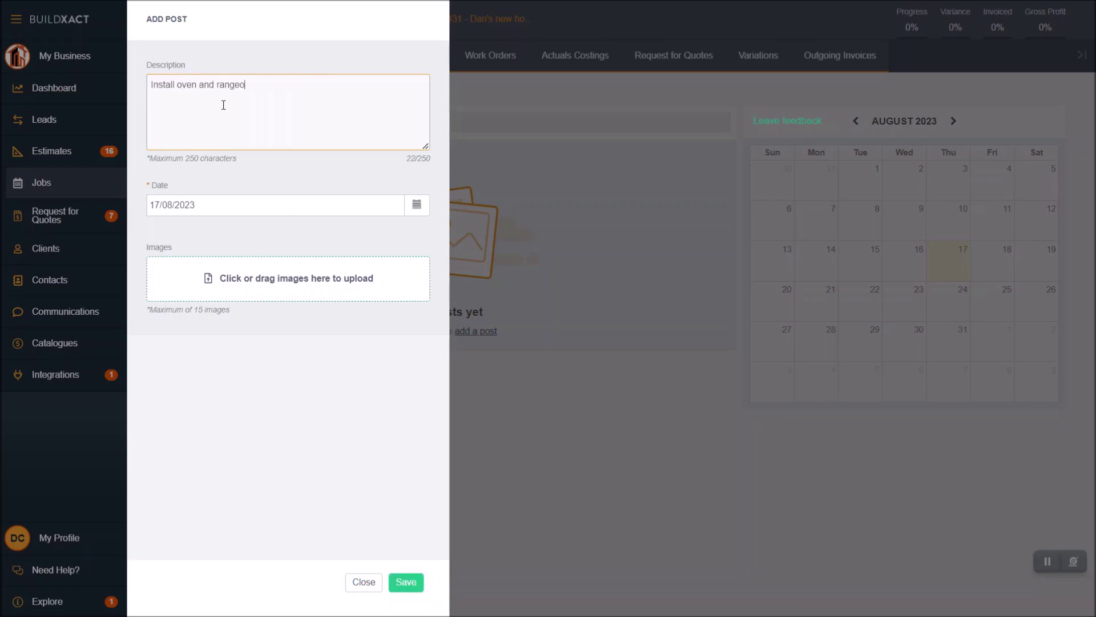
{"action": "key", "text": "BackSpace"}
{"action": "type", "text": "hoo"}
Finish the description 'Install oven and rangehood' and keep the post date 17/08/2023.
{"action": "key", "text": "BackSpace"}
{"action": "key", "text": "BackSpace"}
{"action": "key", "text": "BackSpace"}
{"action": "type", "text": "hood"}
{"action": "left_click", "coordinate": [416, 204]}
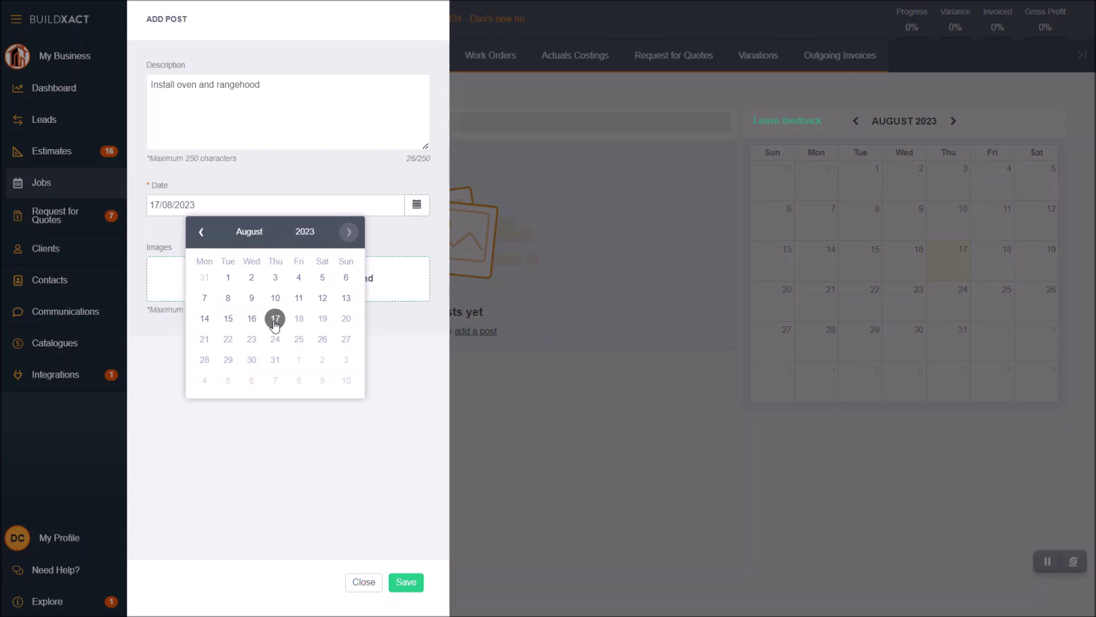
{"action": "left_click", "coordinate": [337, 435]}
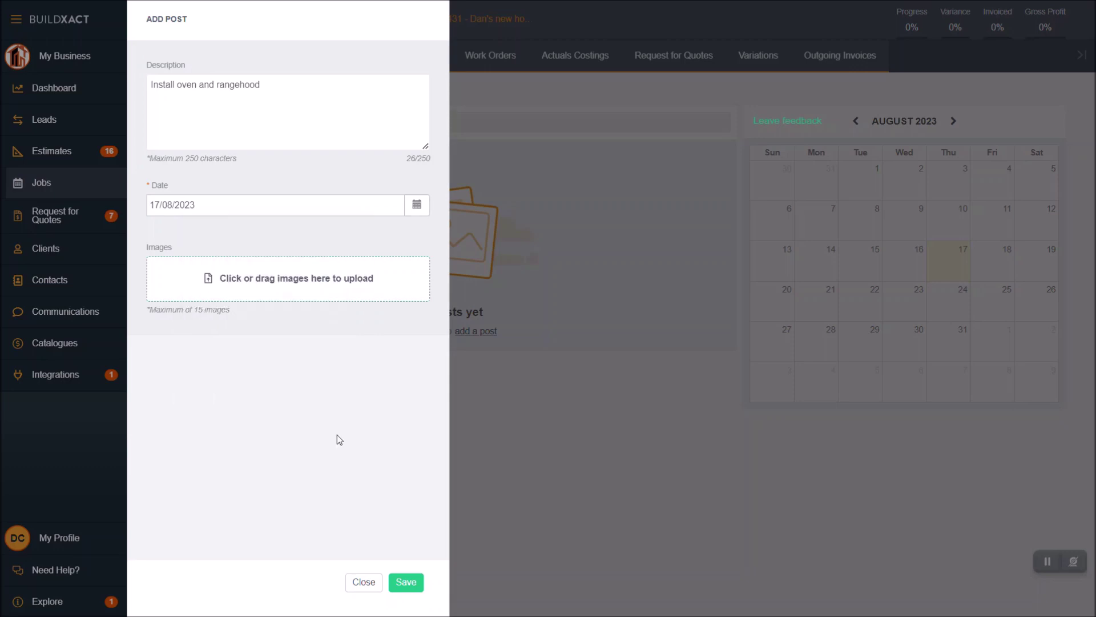
Attach the Miele wall oven and Smeg gas cooktop photos and save the post.
{"action": "left_click", "coordinate": [249, 285]}
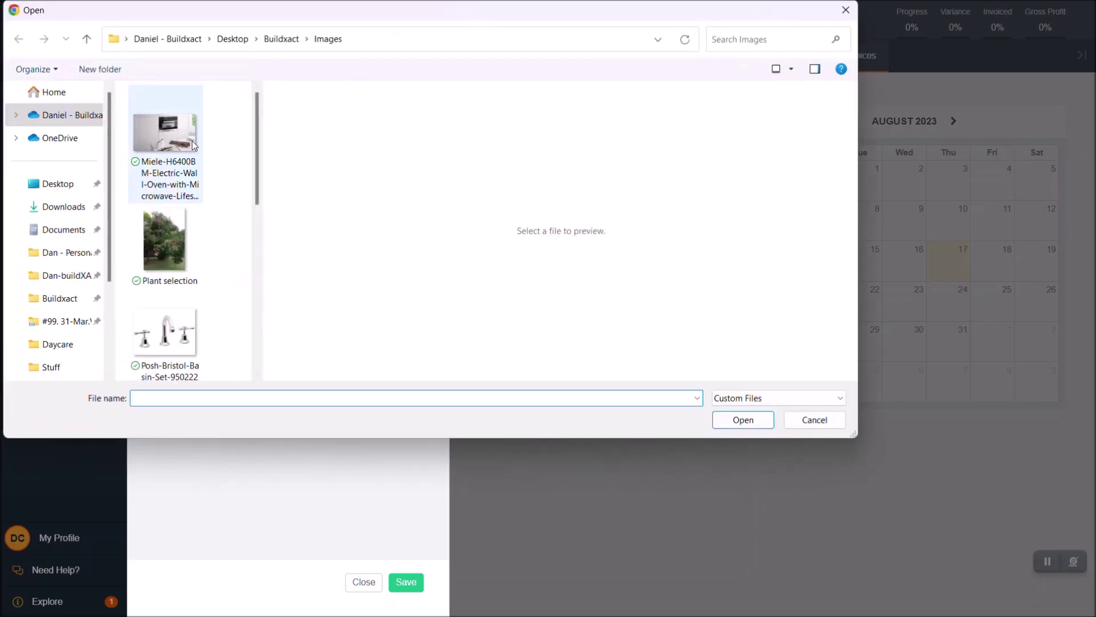
{"action": "left_click", "coordinate": [165, 142]}
{"action": "scroll", "coordinate": [188, 295], "scroll_direction": "down", "scroll_amount": 3}
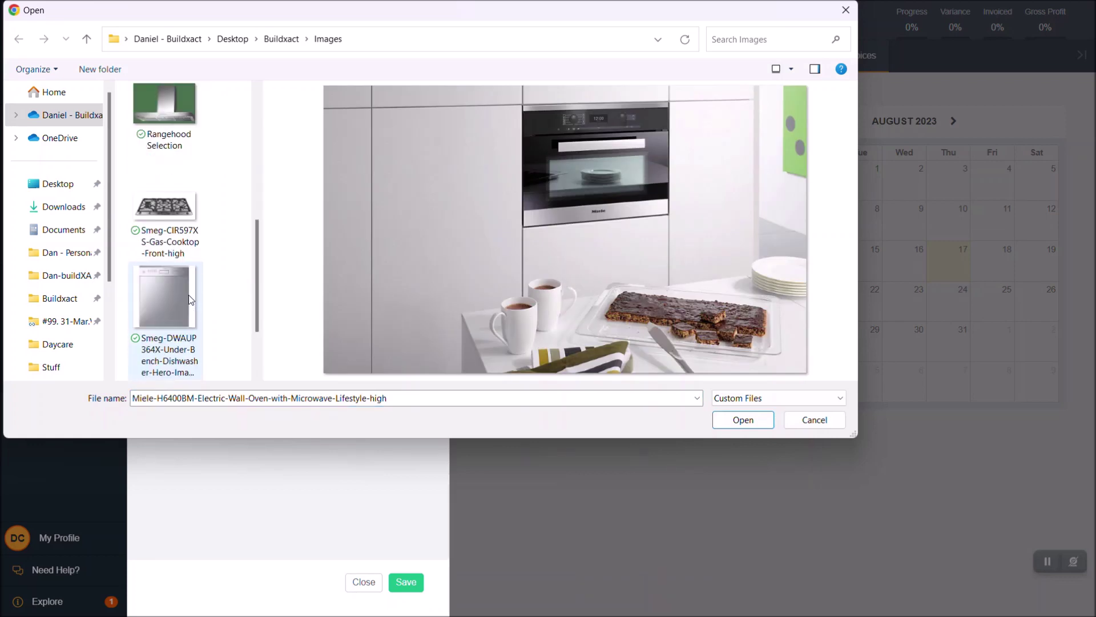
{"action": "left_click", "coordinate": [171, 219], "text": "ctrl"}
{"action": "left_click", "coordinate": [743, 420]}
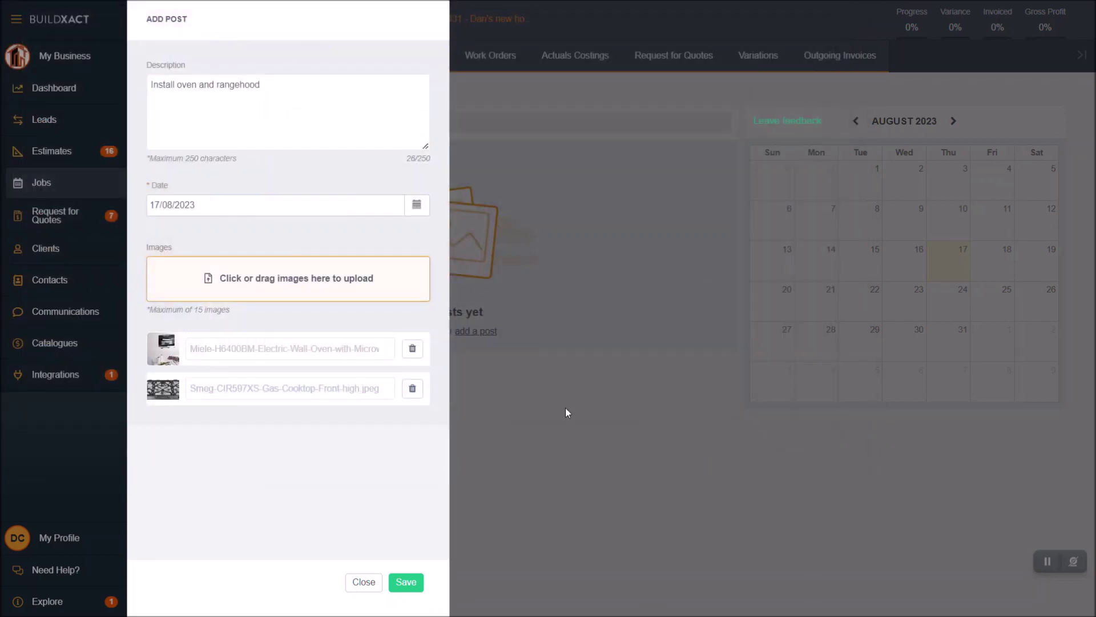
{"action": "left_click", "coordinate": [406, 582]}
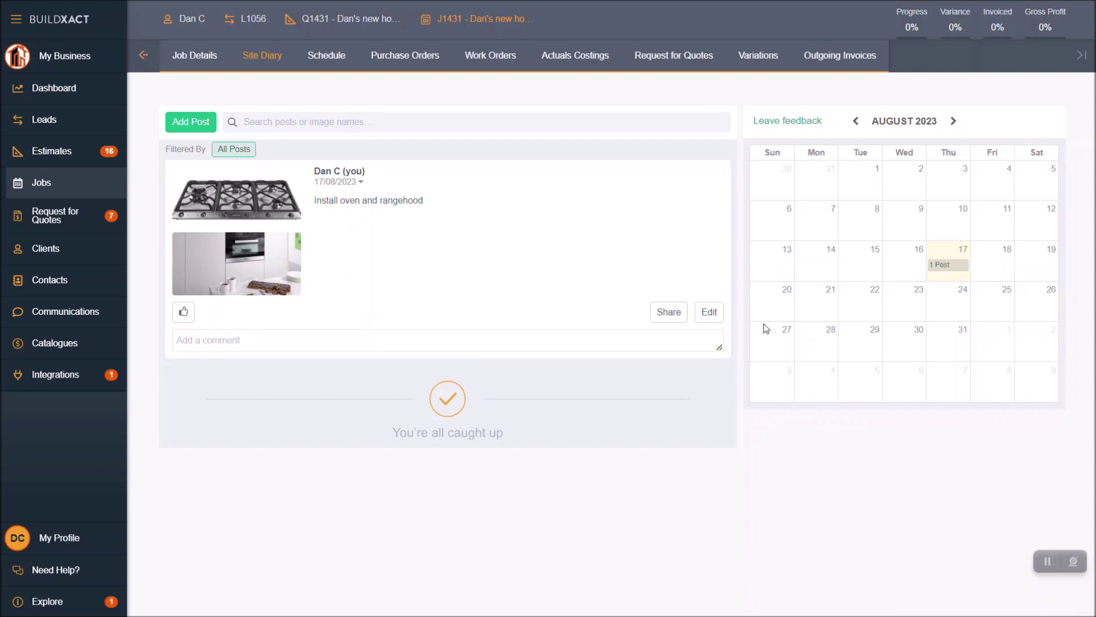
{"action": "left_click", "coordinate": [702, 338]}
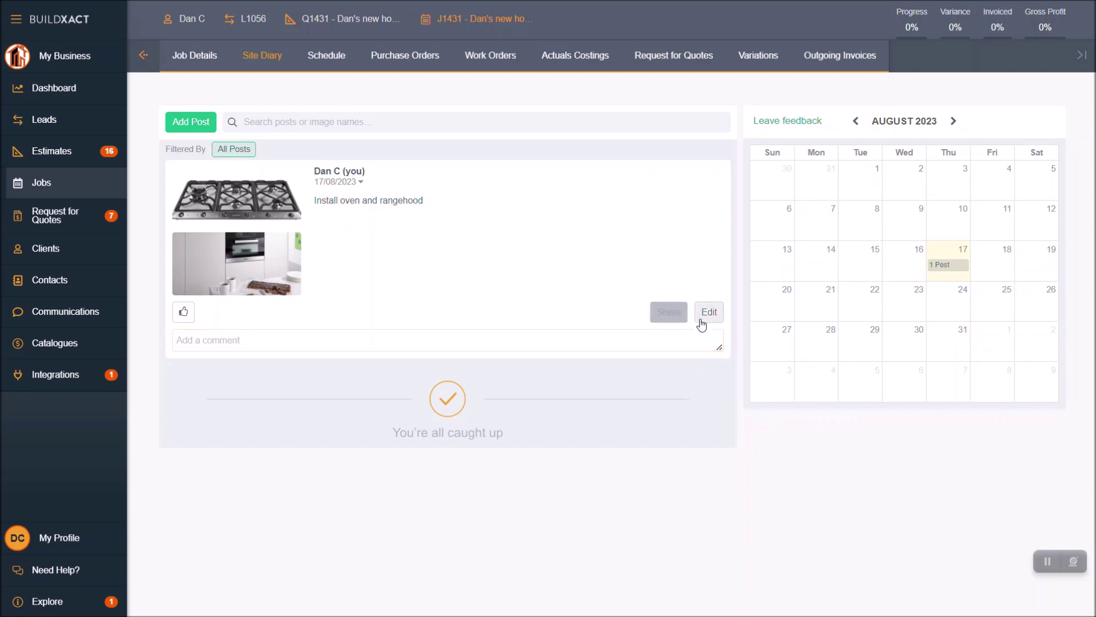
{"action": "left_click", "coordinate": [710, 316]}
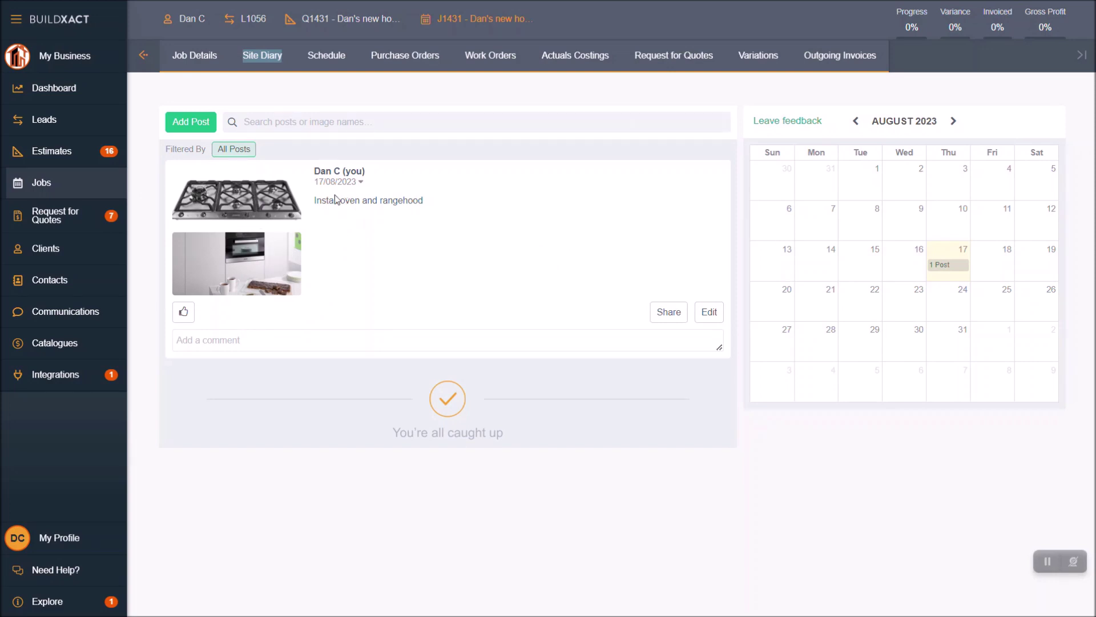
{"action": "left_click_drag", "start_coordinate": [314, 200], "coordinate": [417, 205]}
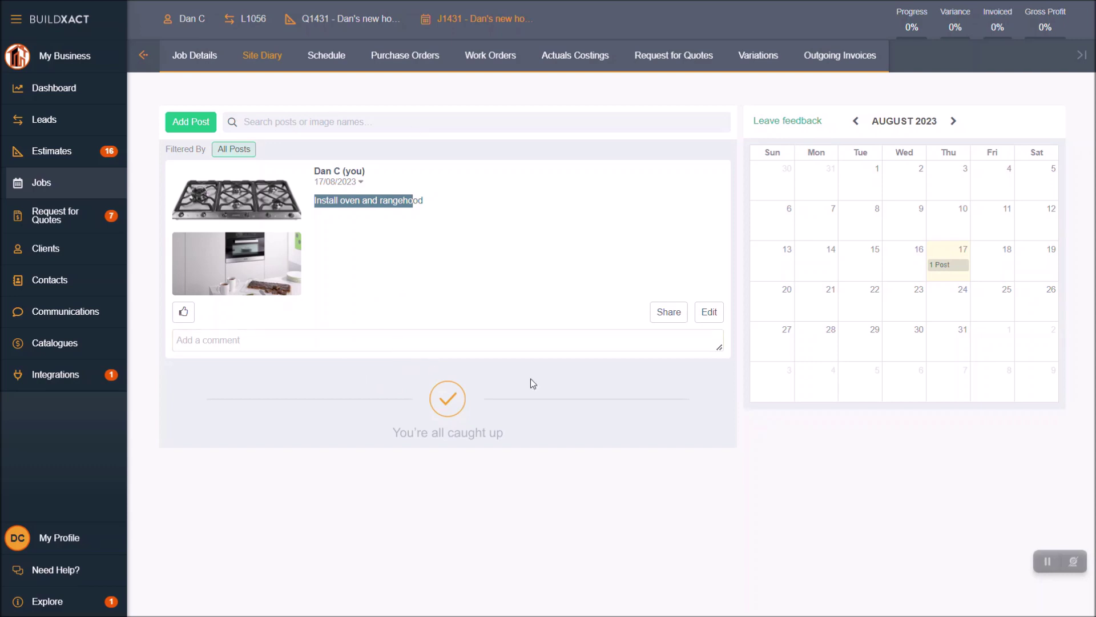
{"action": "left_click", "coordinate": [600, 391]}
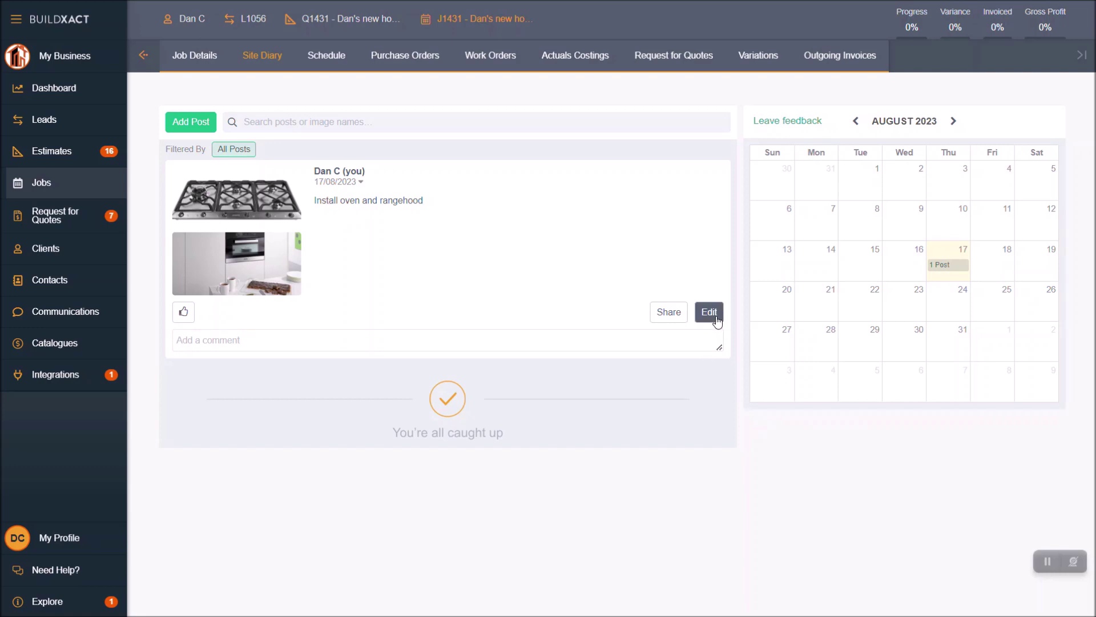
Review the post in the editor unchanged, then bring up its Share Post dialog.
{"action": "left_click", "coordinate": [711, 312]}
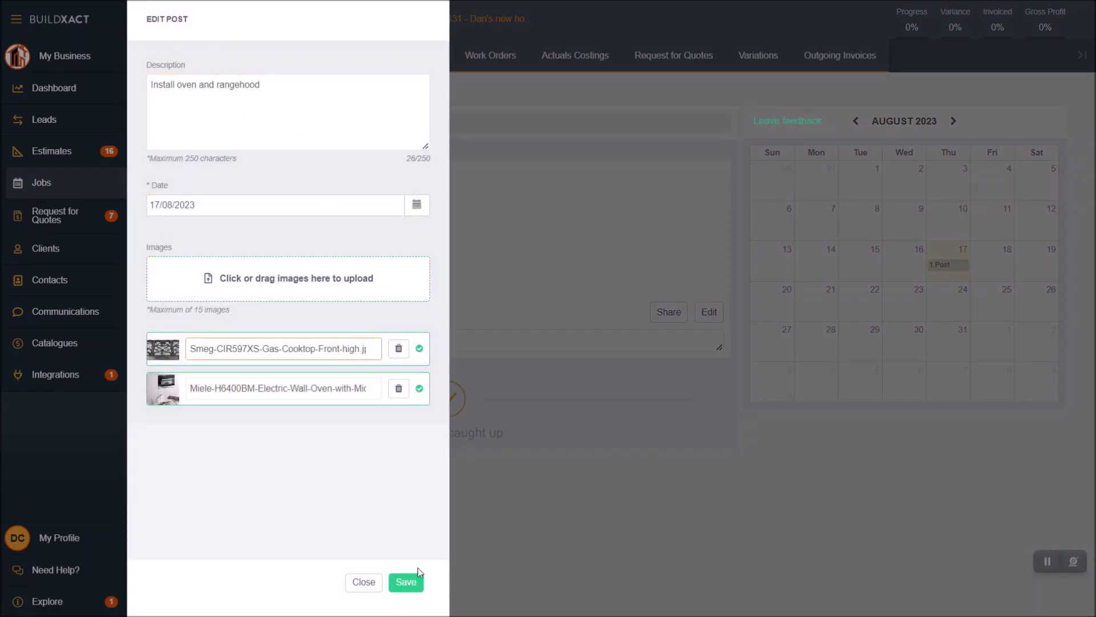
{"action": "left_click", "coordinate": [363, 582]}
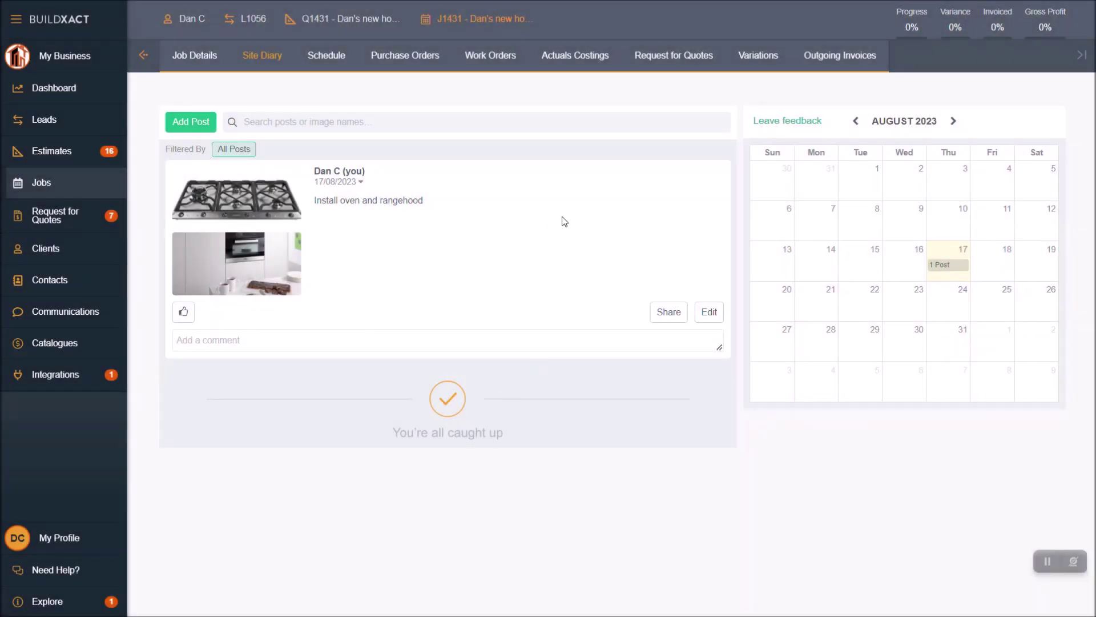
{"action": "left_click", "coordinate": [648, 343]}
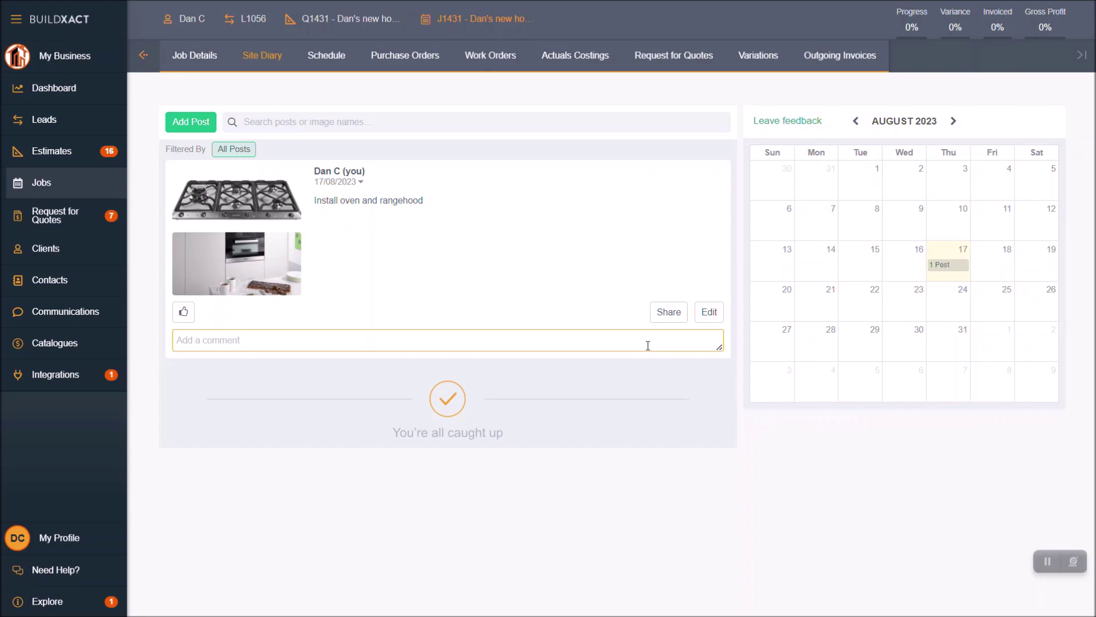
{"action": "left_click", "coordinate": [670, 313]}
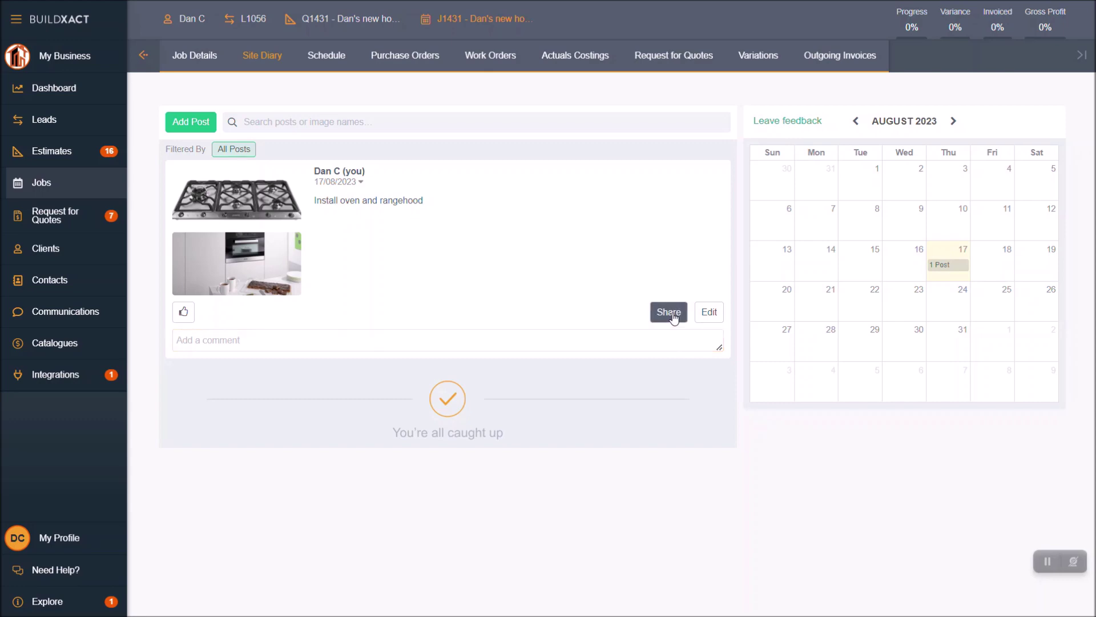
{"action": "left_click", "coordinate": [668, 312]}
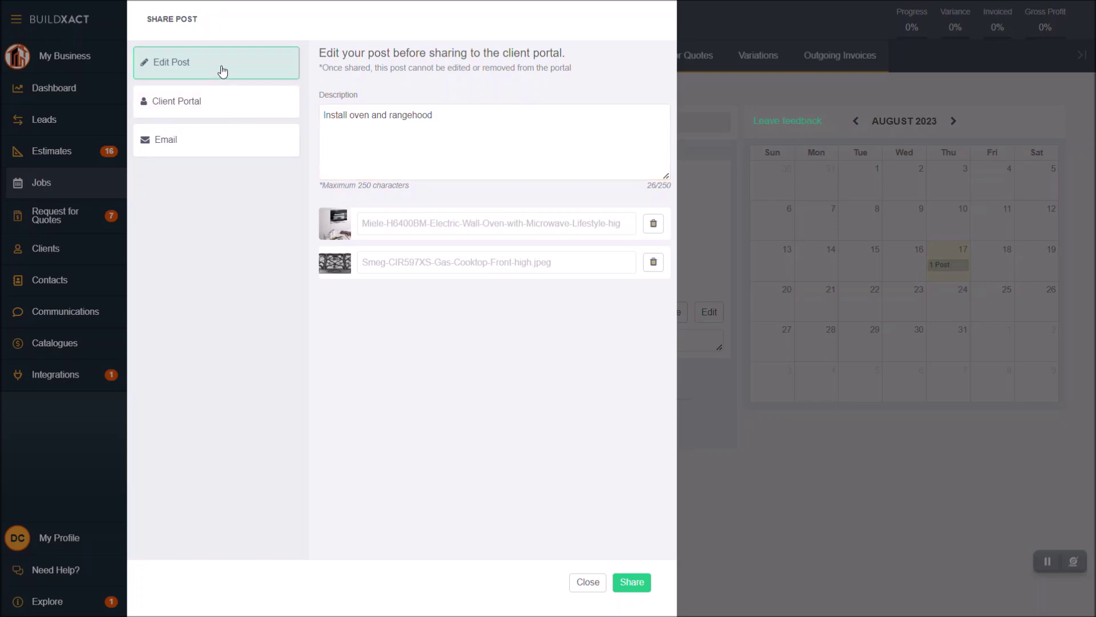
Review the post description in the Share Post dialog without changing it.
{"action": "left_click", "coordinate": [215, 103]}
{"action": "left_click", "coordinate": [378, 124]}
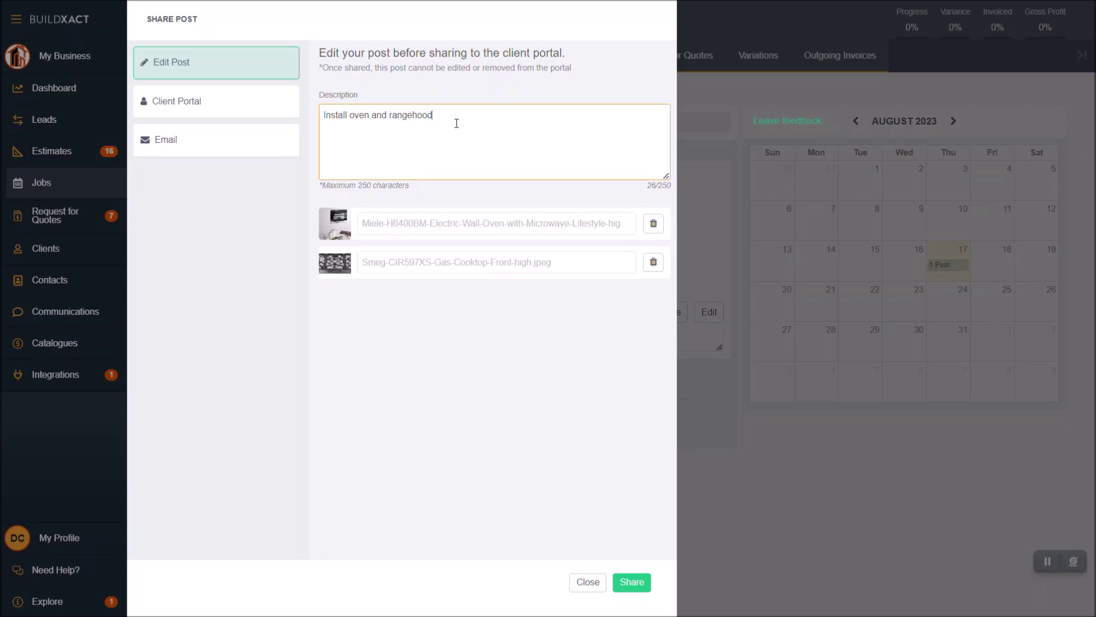
{"action": "left_click_drag", "start_coordinate": [457, 123], "coordinate": [326, 125]}
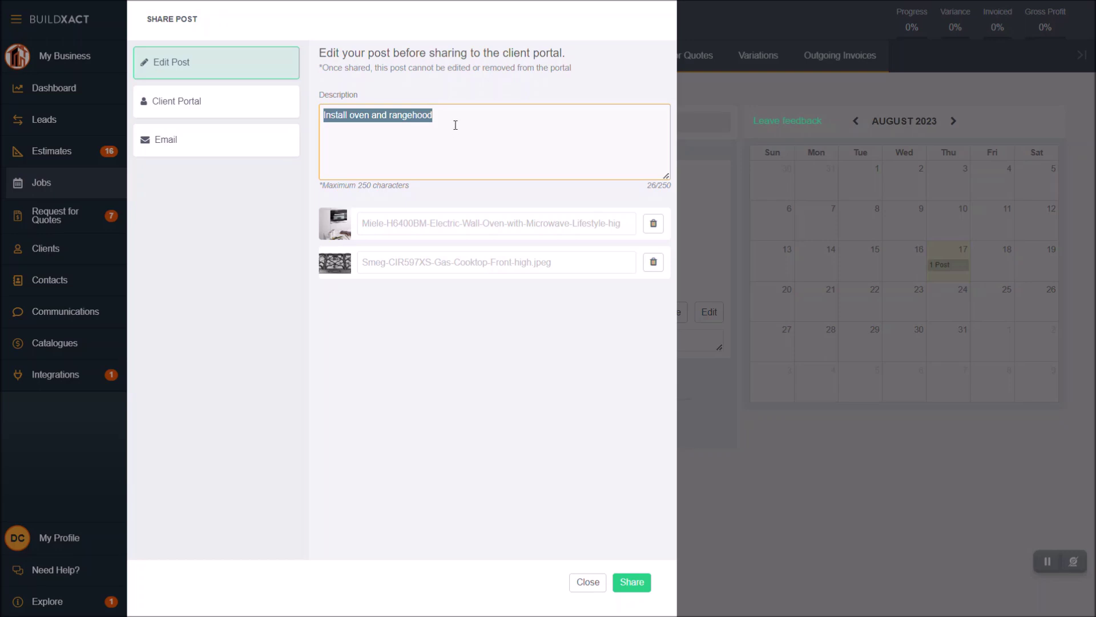
{"action": "left_click", "coordinate": [454, 125]}
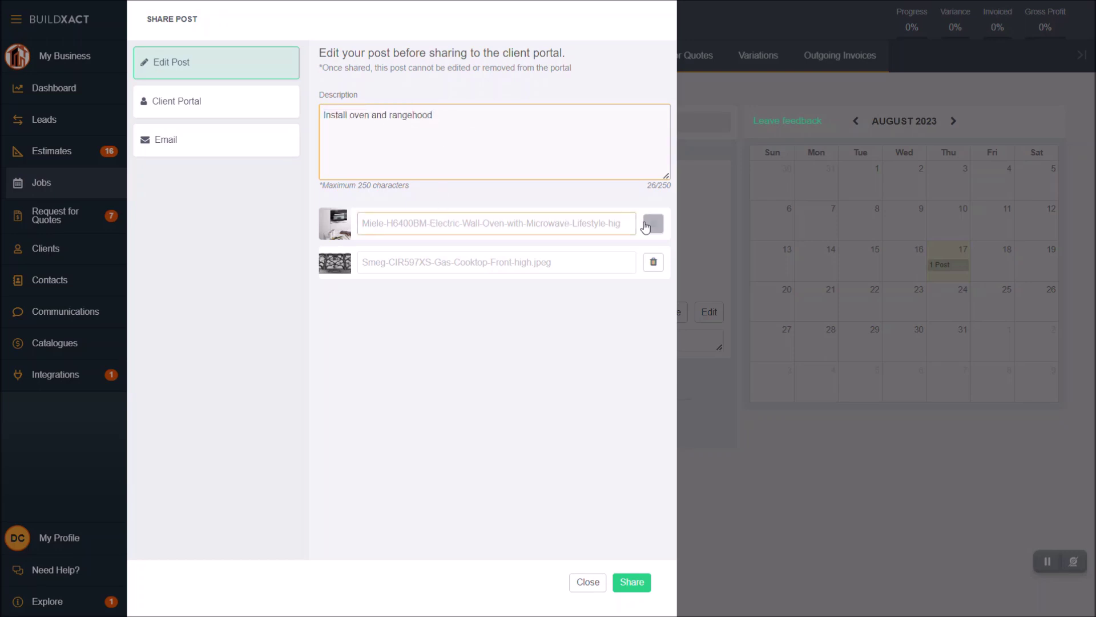
Caption the photos 'Meile oven 900m wide' and 'Smeg cooktop', then show Client Portal options.
{"action": "left_click", "coordinate": [499, 224]}
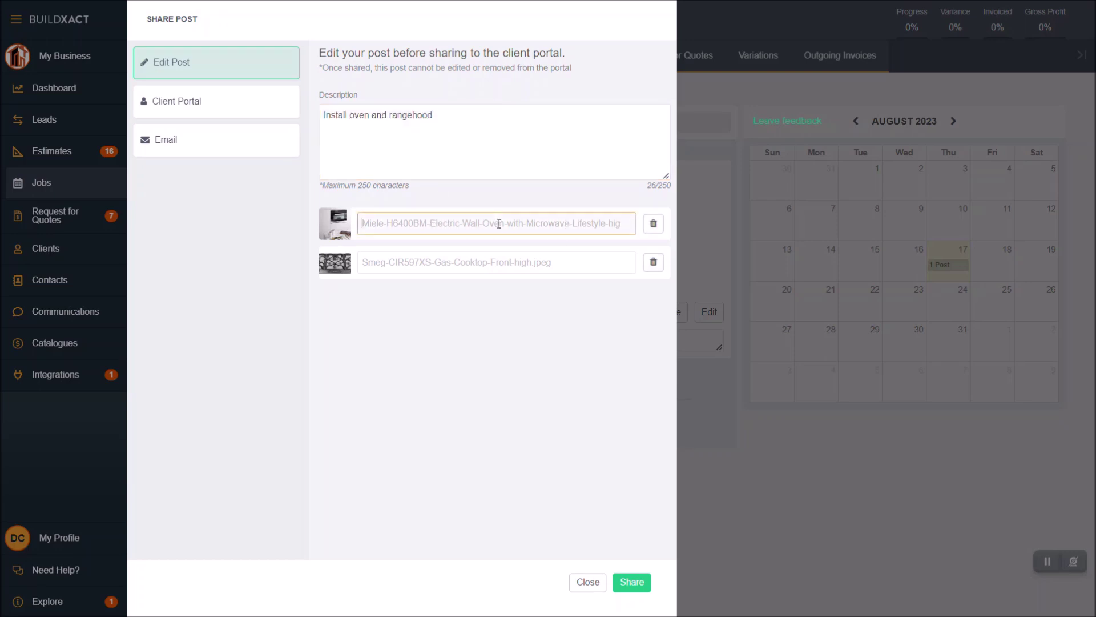
{"action": "type", "text": "Meile o"}
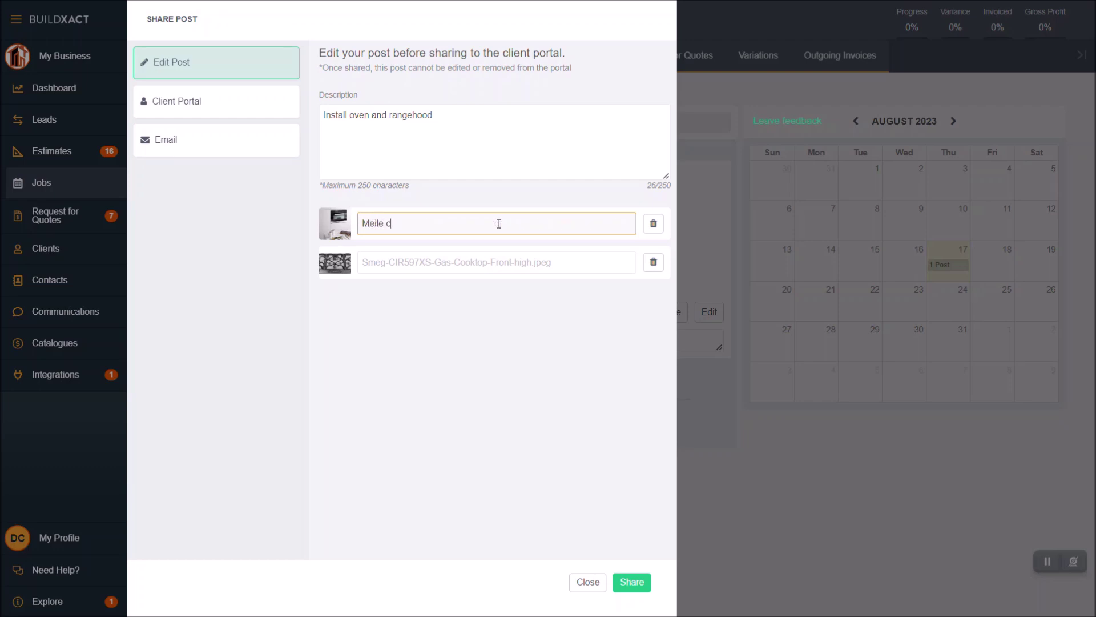
{"action": "type", "text": "ve  9"}
{"action": "type", "text": "00m"}
{"action": "type", "text": " wide"}
{"action": "left_click", "coordinate": [483, 261]}
{"action": "type", "text": "Smeg cookt"}
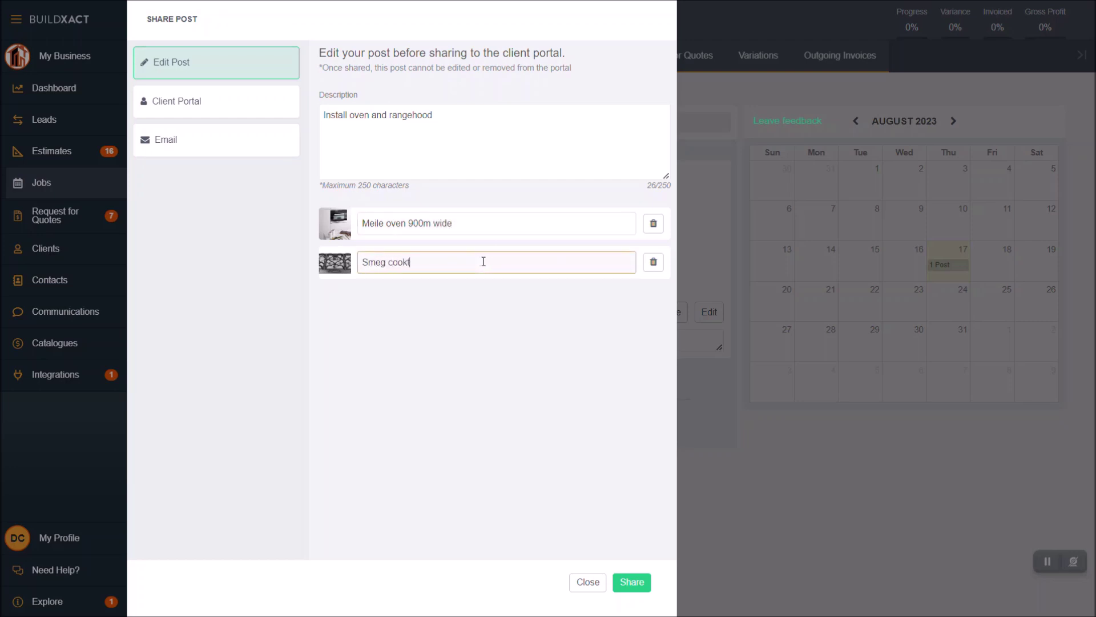
{"action": "type", "text": "op"}
{"action": "left_click", "coordinate": [265, 99]}
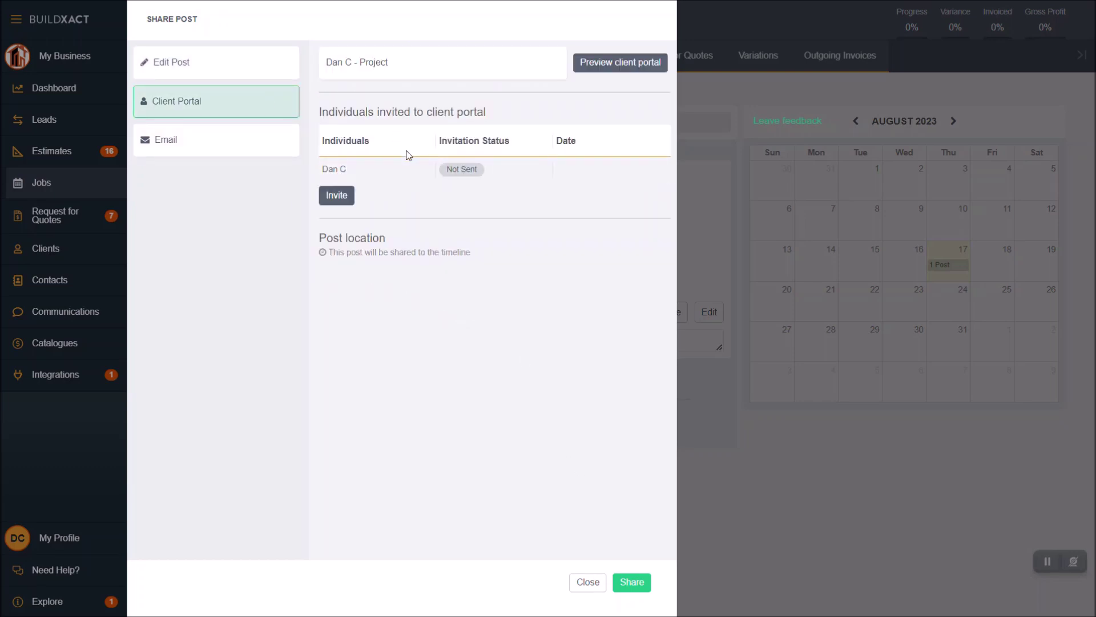
Review the notification email and share the post to the client portal.
{"action": "left_click", "coordinate": [233, 140]}
{"action": "left_click", "coordinate": [474, 215]}
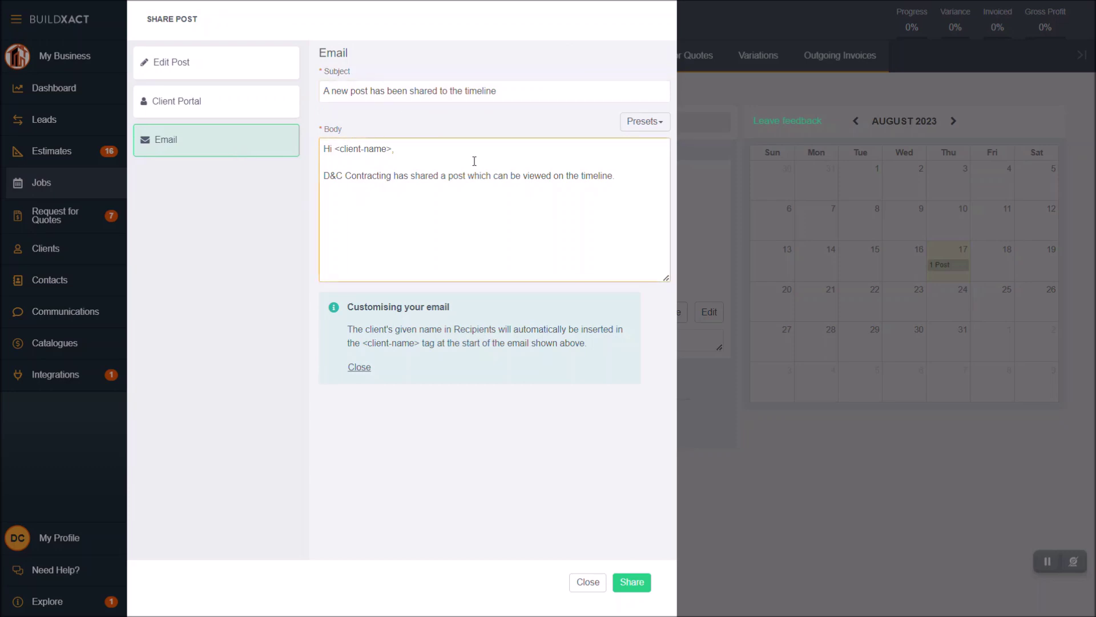
{"action": "left_click", "coordinate": [633, 581]}
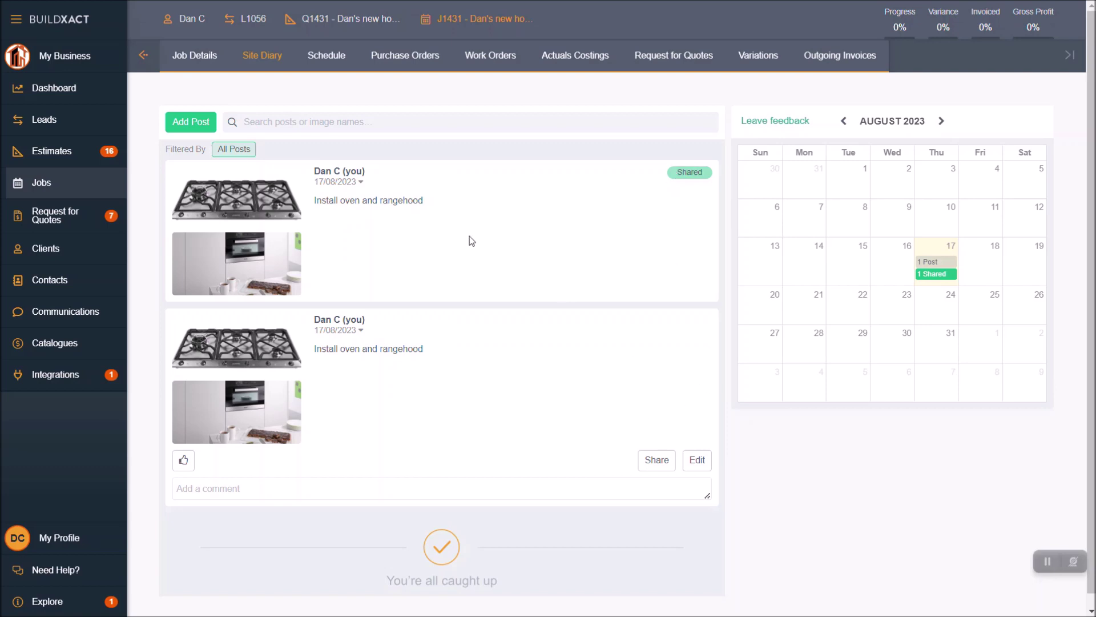
{"action": "double_click", "coordinate": [394, 200]}
{"action": "left_click", "coordinate": [436, 248]}
{"action": "left_click", "coordinate": [358, 126]}
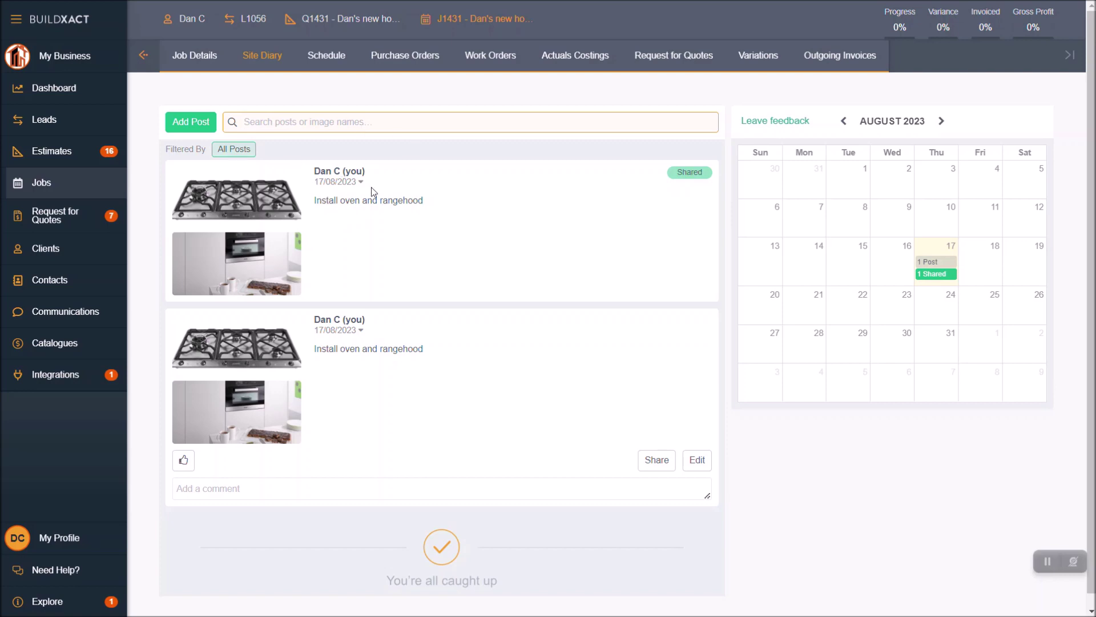
Search the diary posts for 'oven', then clear the search term.
{"action": "left_click_drag", "start_coordinate": [322, 199], "coordinate": [443, 207]}
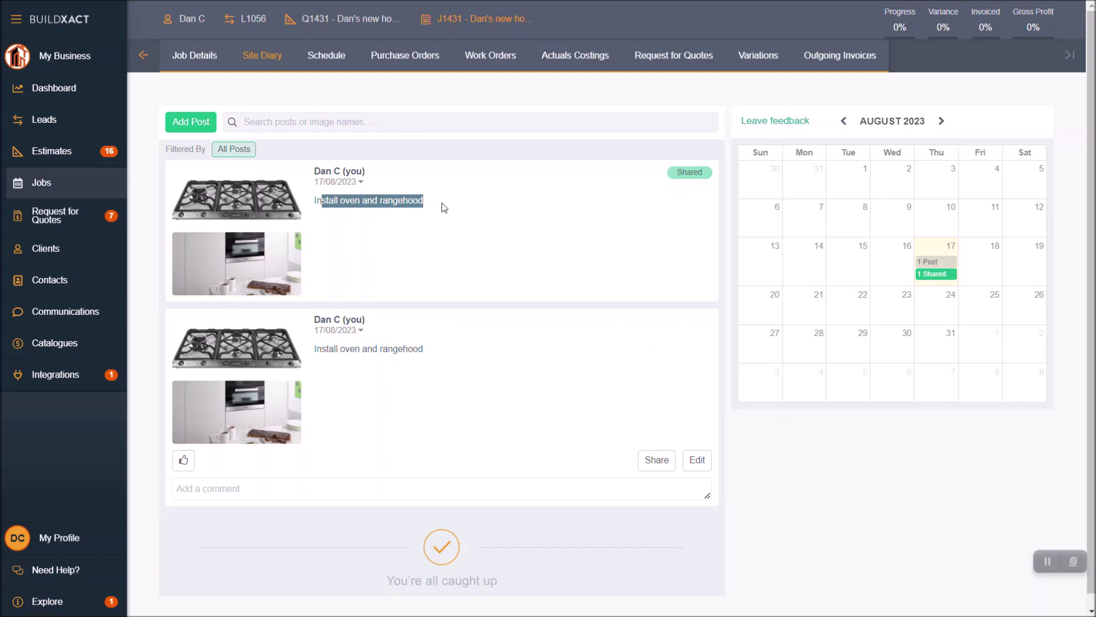
{"action": "left_click", "coordinate": [324, 125]}
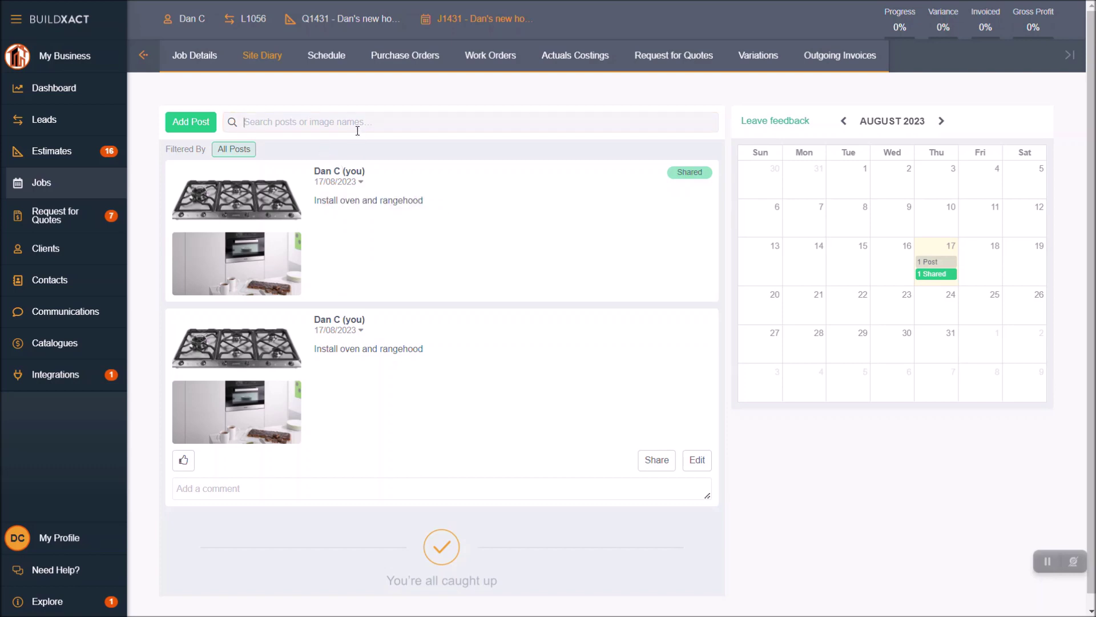
{"action": "type", "text": "oven"}
{"action": "key", "text": "Return"}
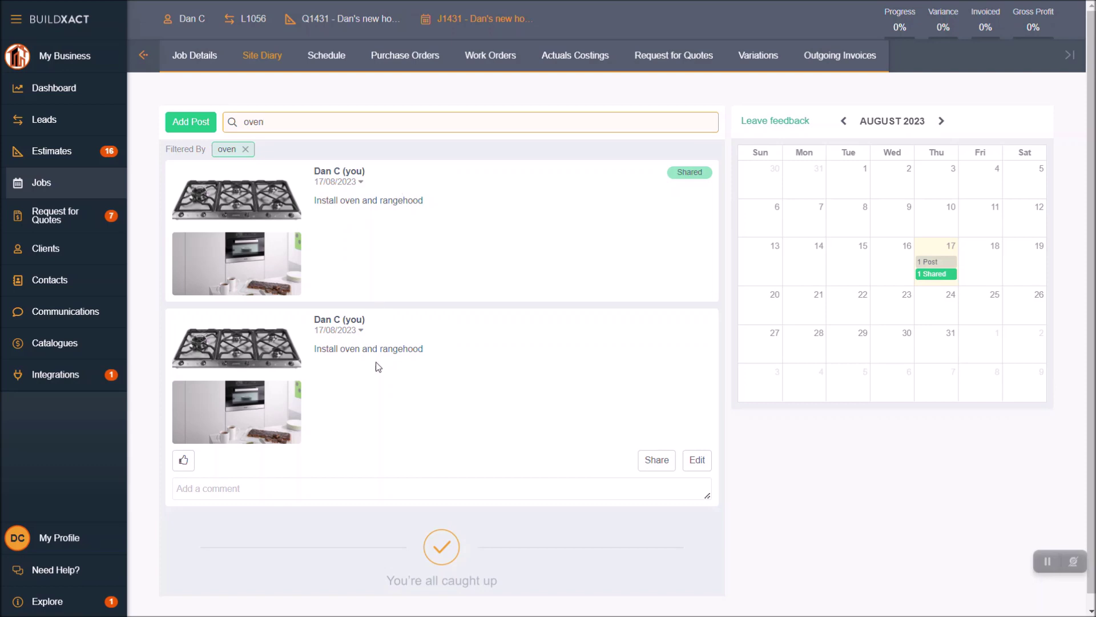
{"action": "key", "text": "BackSpace"}
{"action": "key", "text": "BackSpace"}
{"action": "key", "text": "BackSpace"}
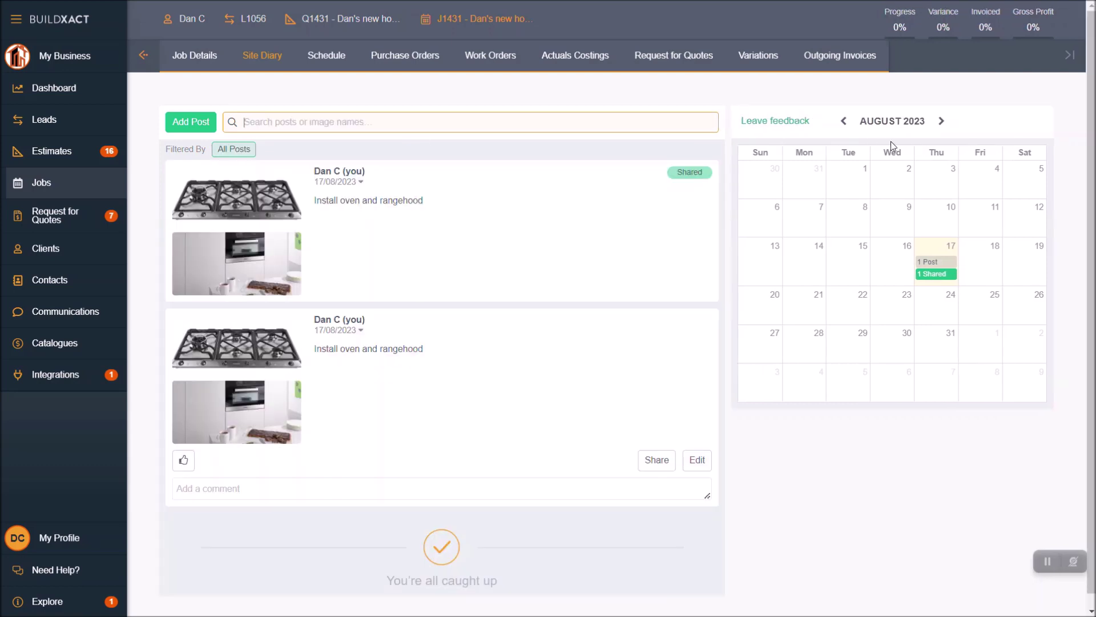
Use the calendar to show only posts from 17 August 2023.
{"action": "left_click", "coordinate": [843, 120]}
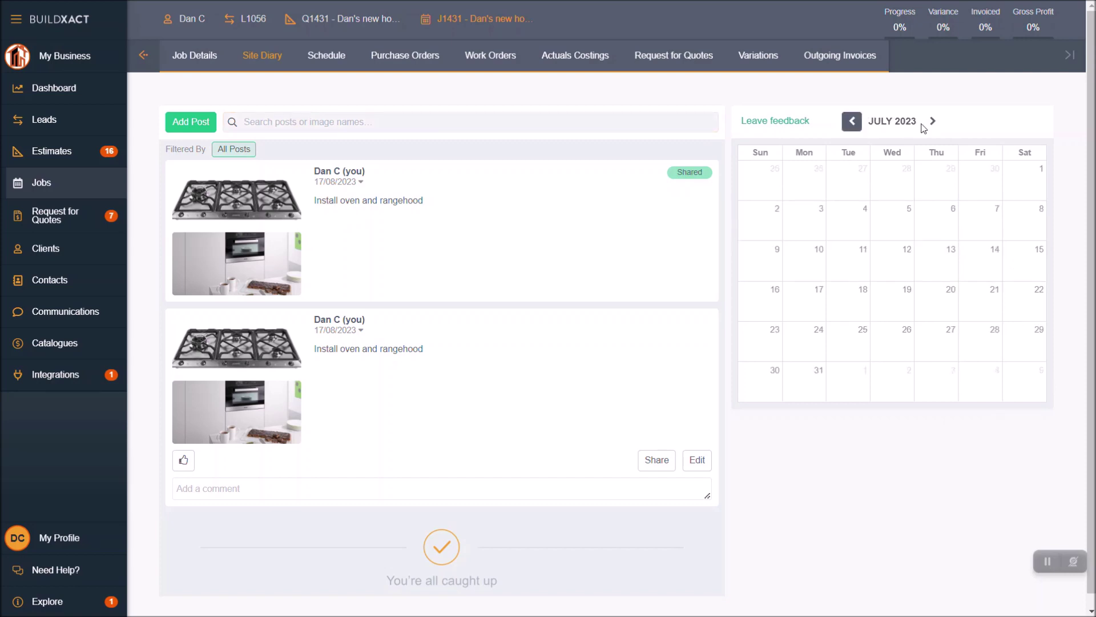
{"action": "left_click", "coordinate": [942, 120]}
{"action": "left_click", "coordinate": [938, 267]}
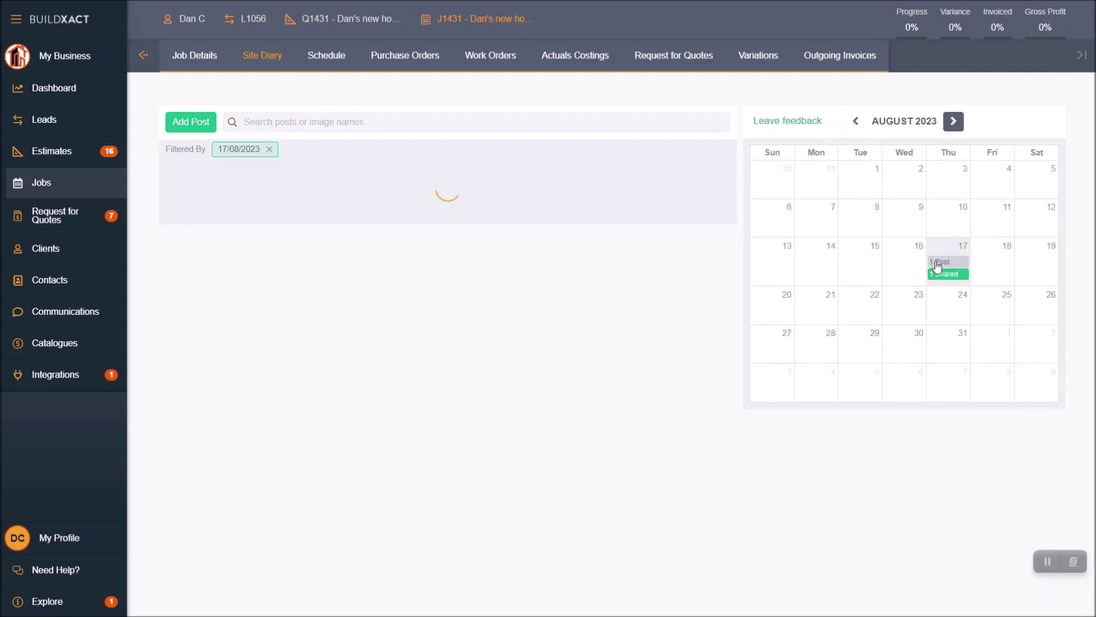